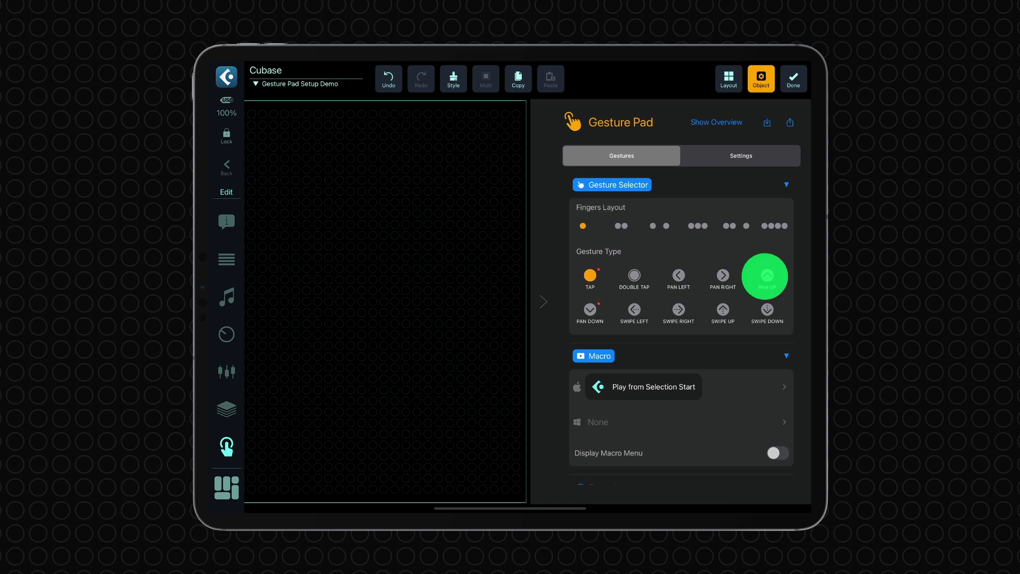
Add a MIDI Steps action to Pan Up's macro: CC 16, step size 1, channel 10.
click(765, 276)
click(620, 389)
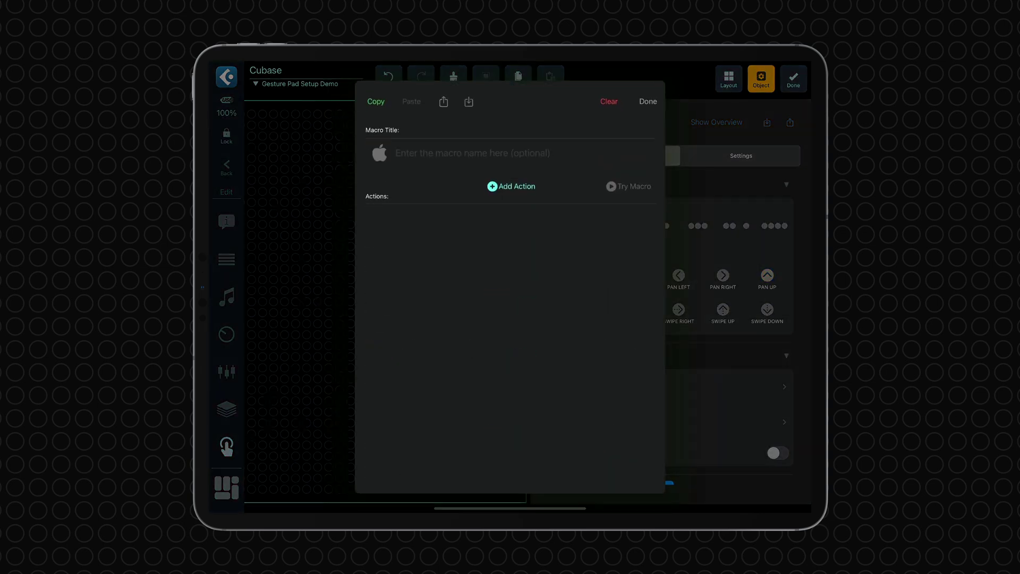
click(491, 186)
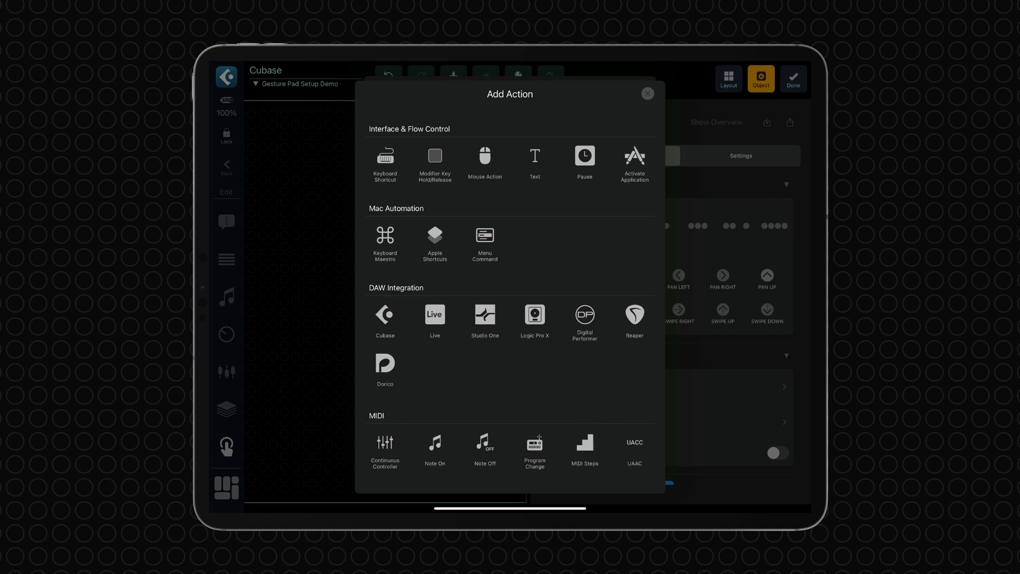
click(585, 447)
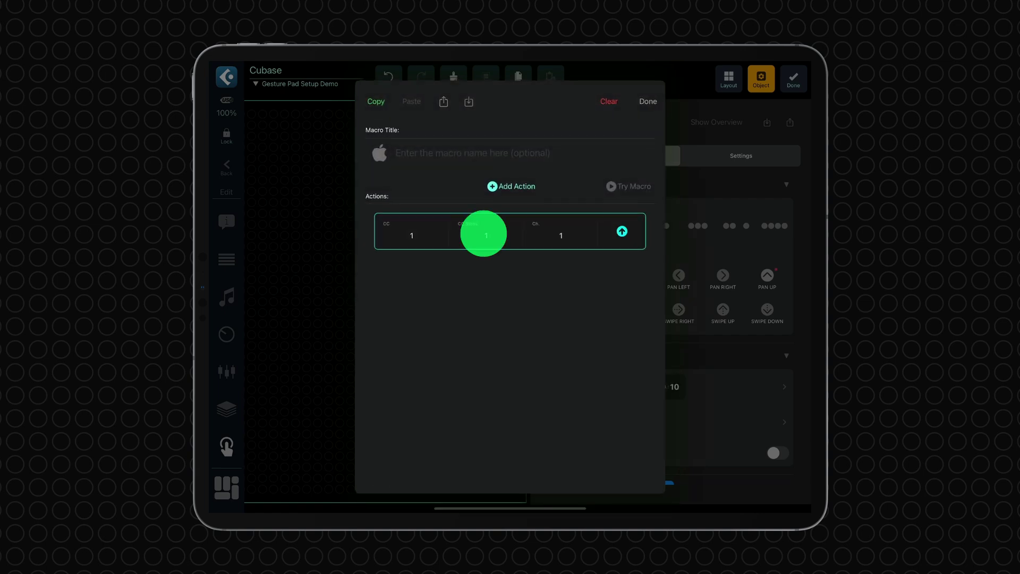
click(484, 234)
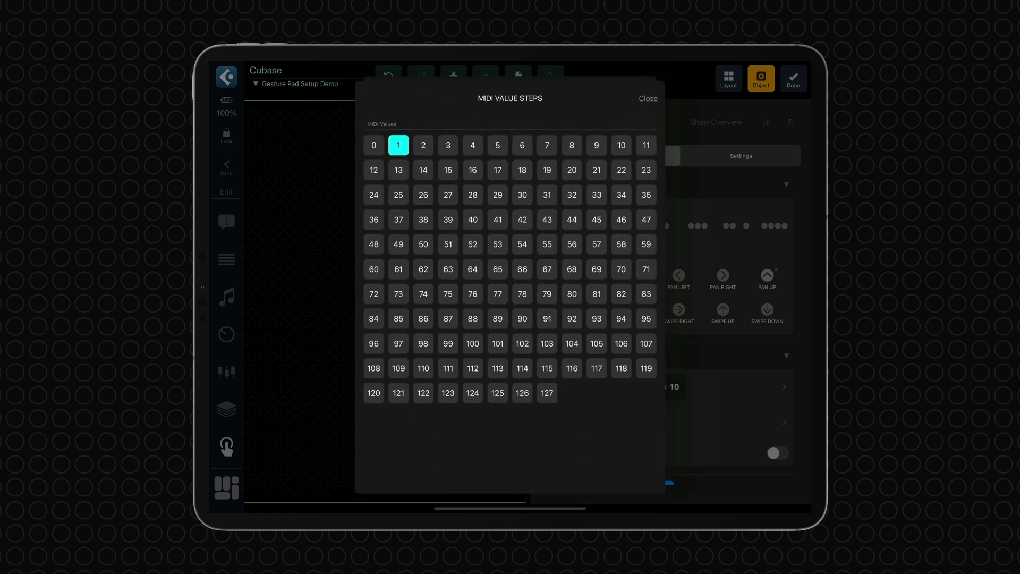
click(648, 97)
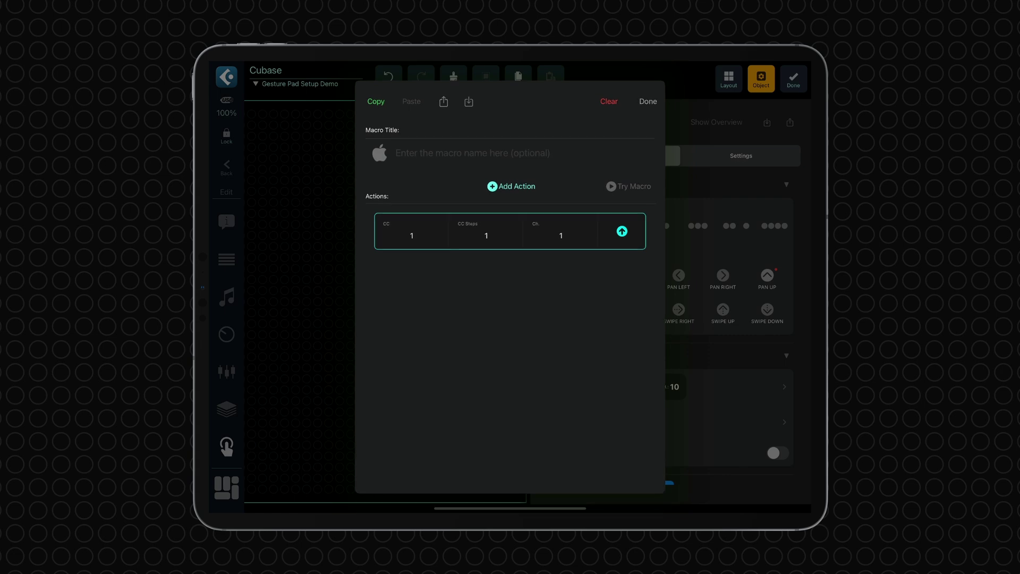
click(409, 234)
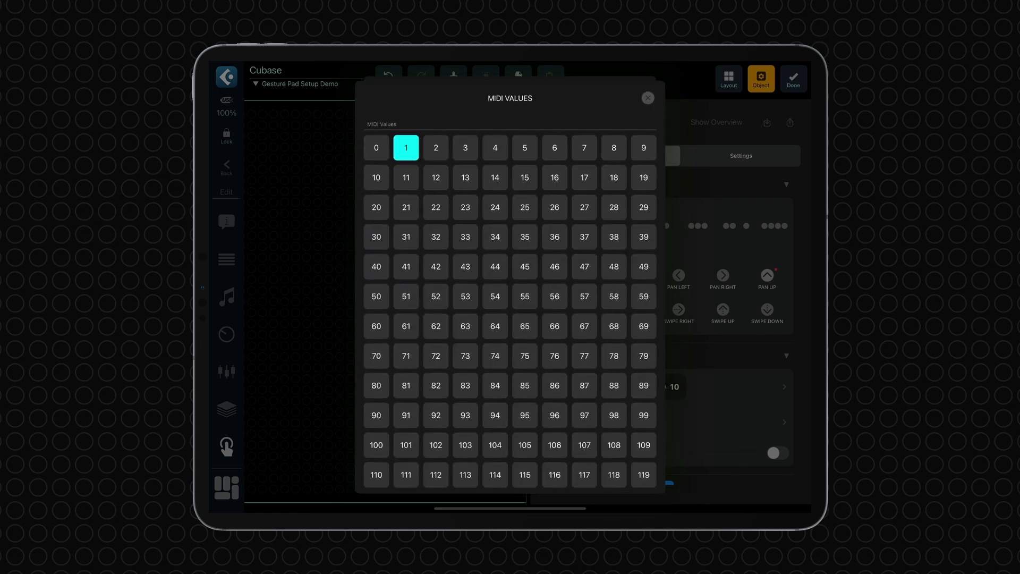
click(555, 177)
click(562, 234)
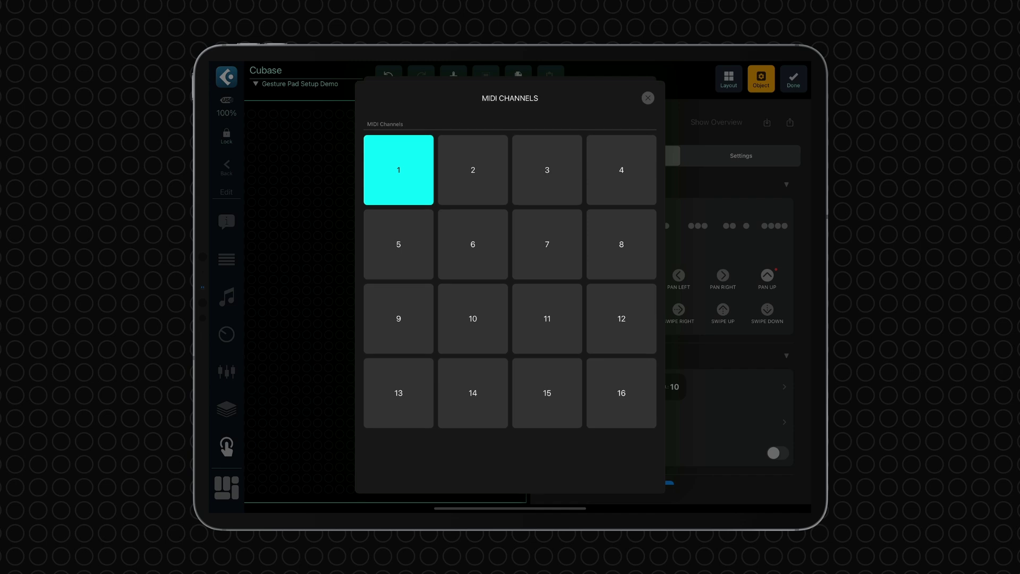
click(473, 318)
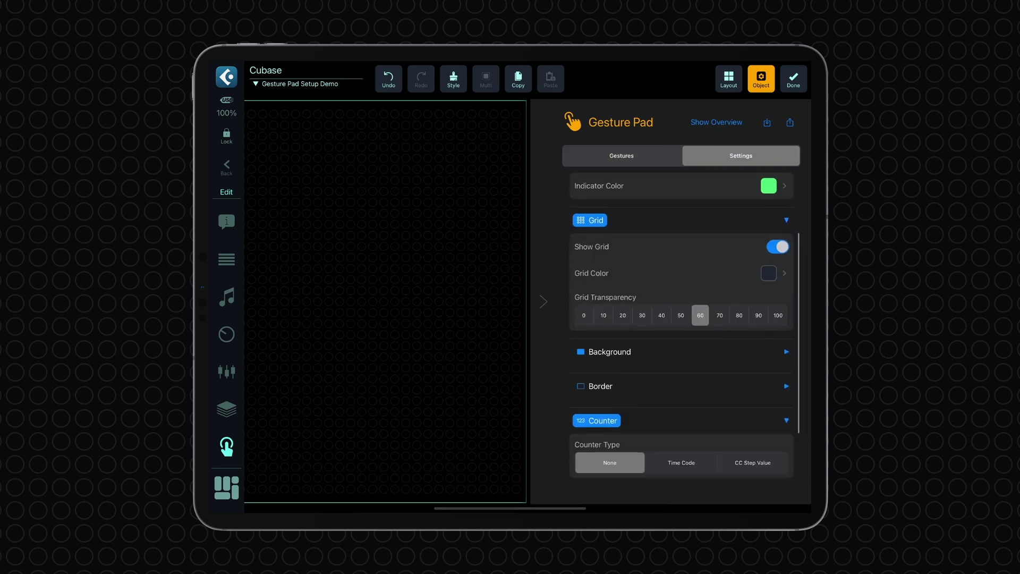
scroll(685, 322, down, 2)
Set the pad's Counter Type to CC Step Value.
click(753, 384)
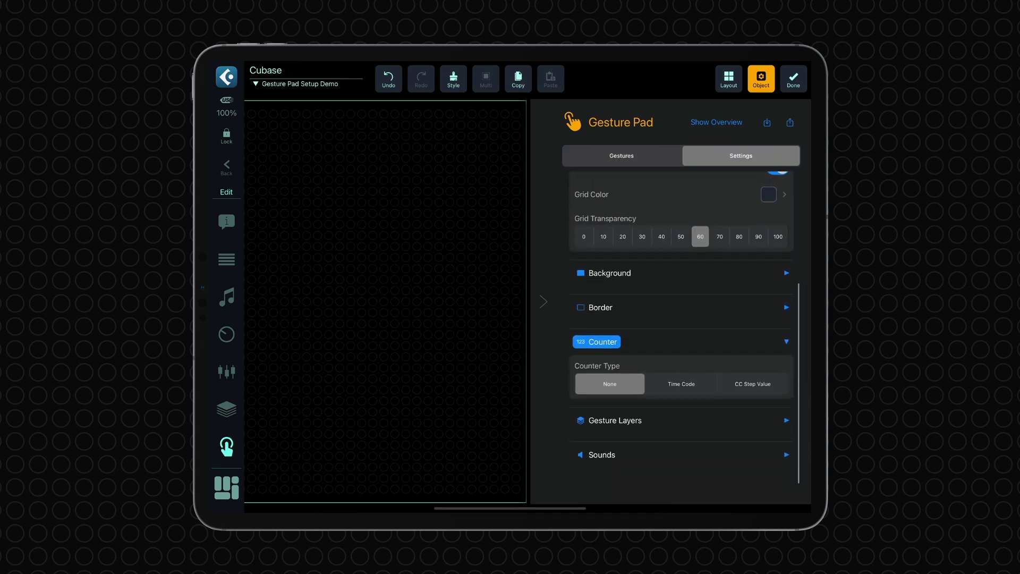
scroll(684, 322, down, 2)
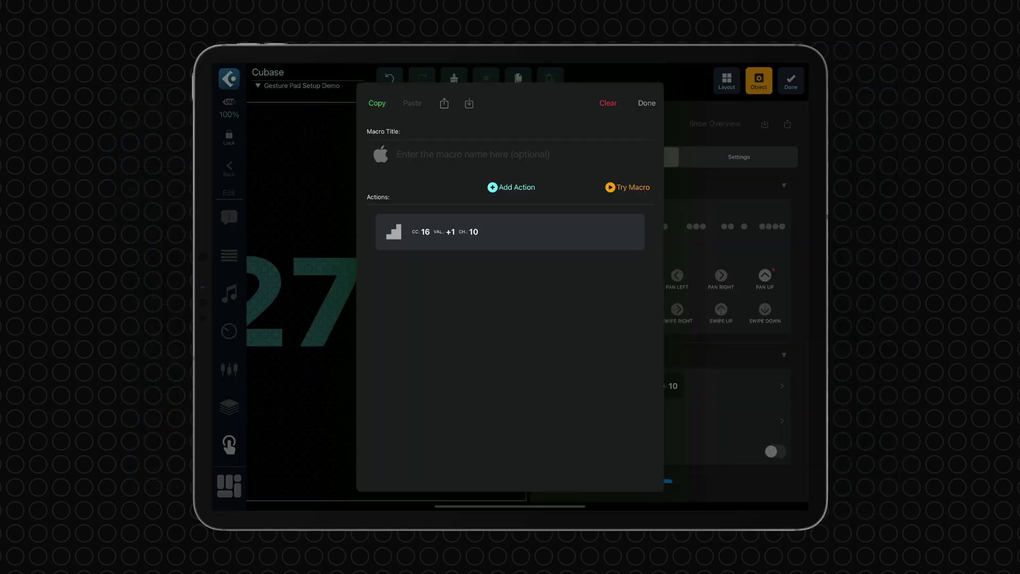
Set CC Steps to 5 on Pan Up's action, then on Pan Down's macro action.
click(486, 235)
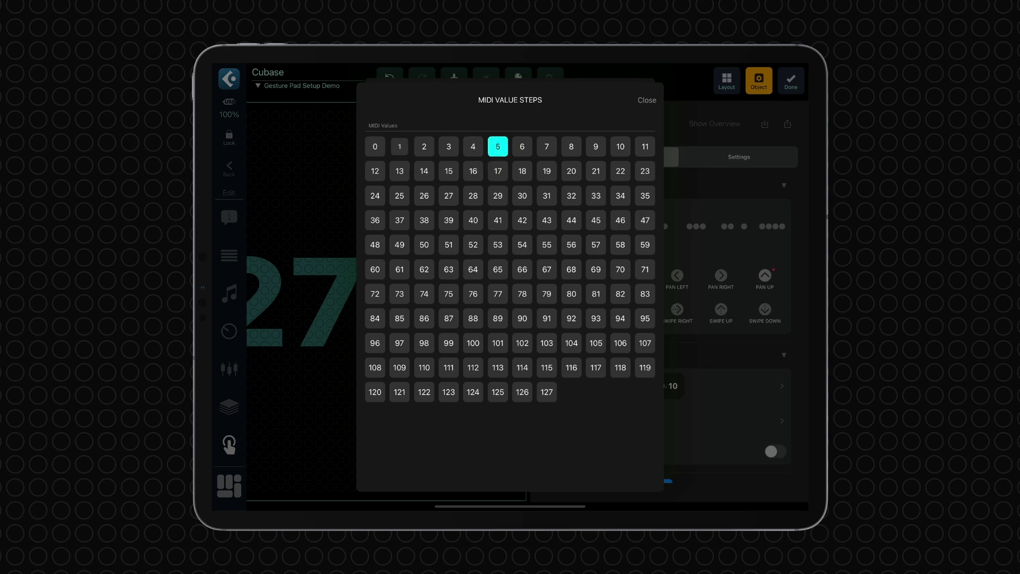
click(589, 313)
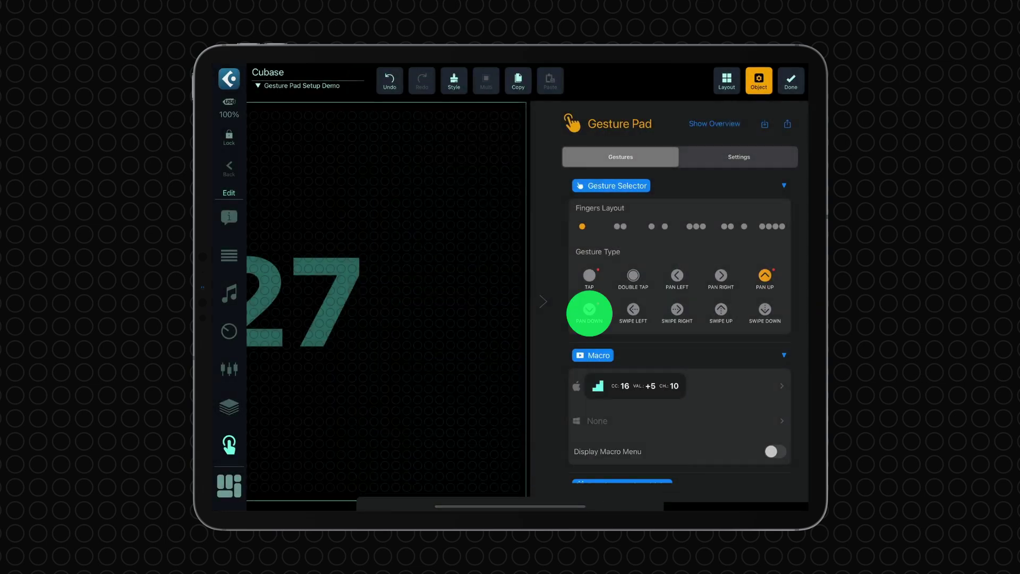
click(623, 387)
click(574, 233)
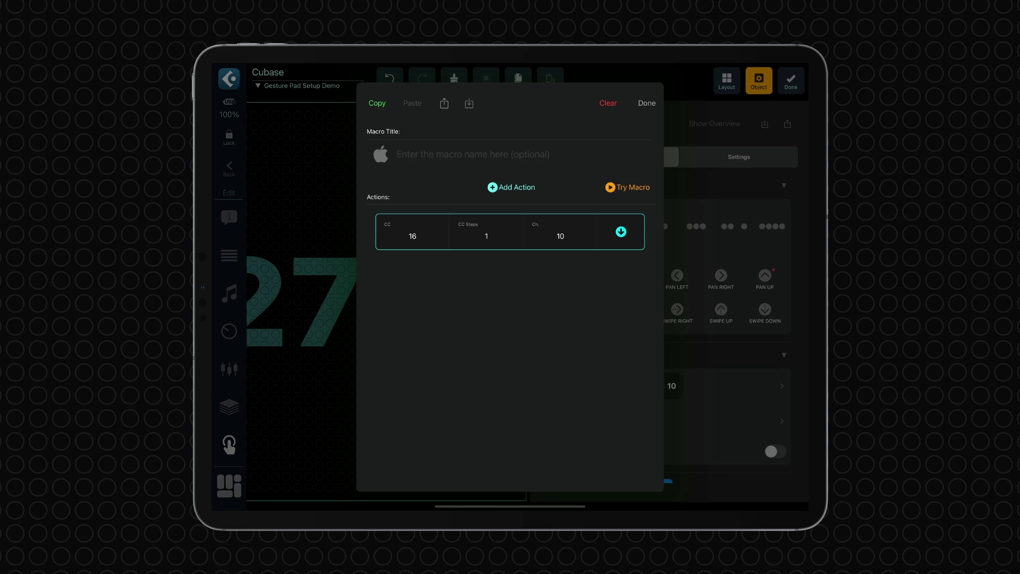
click(485, 236)
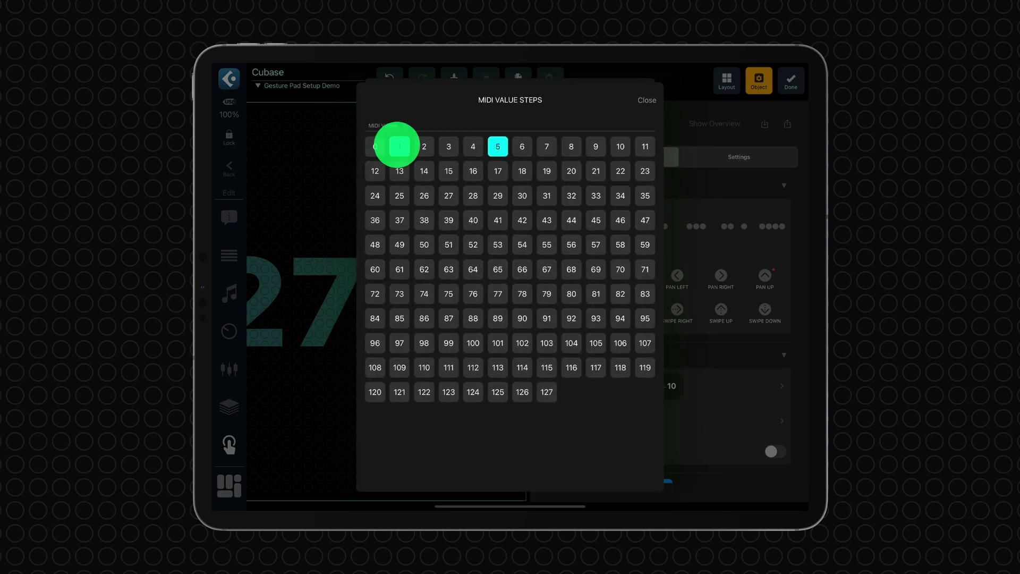
click(646, 99)
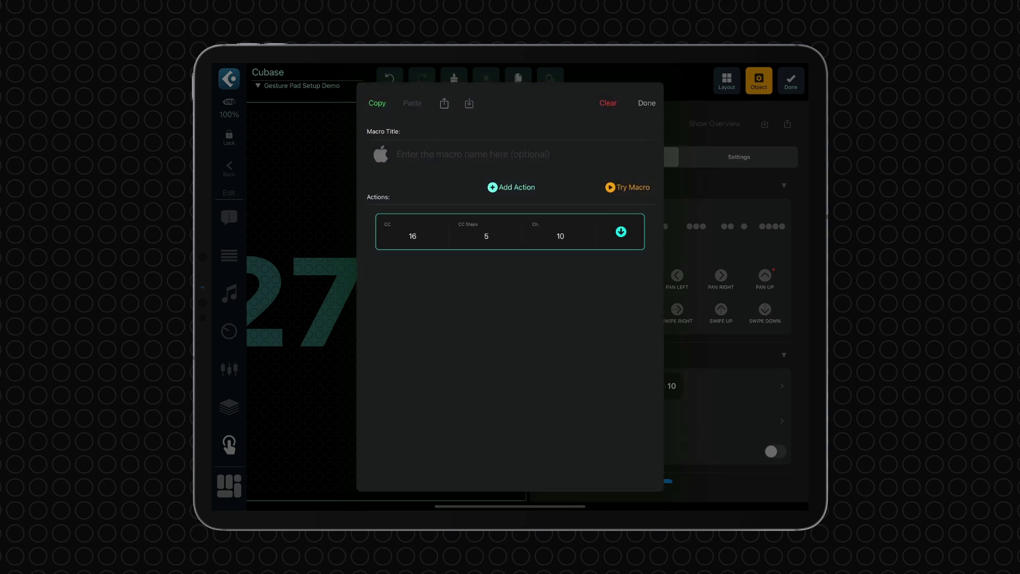